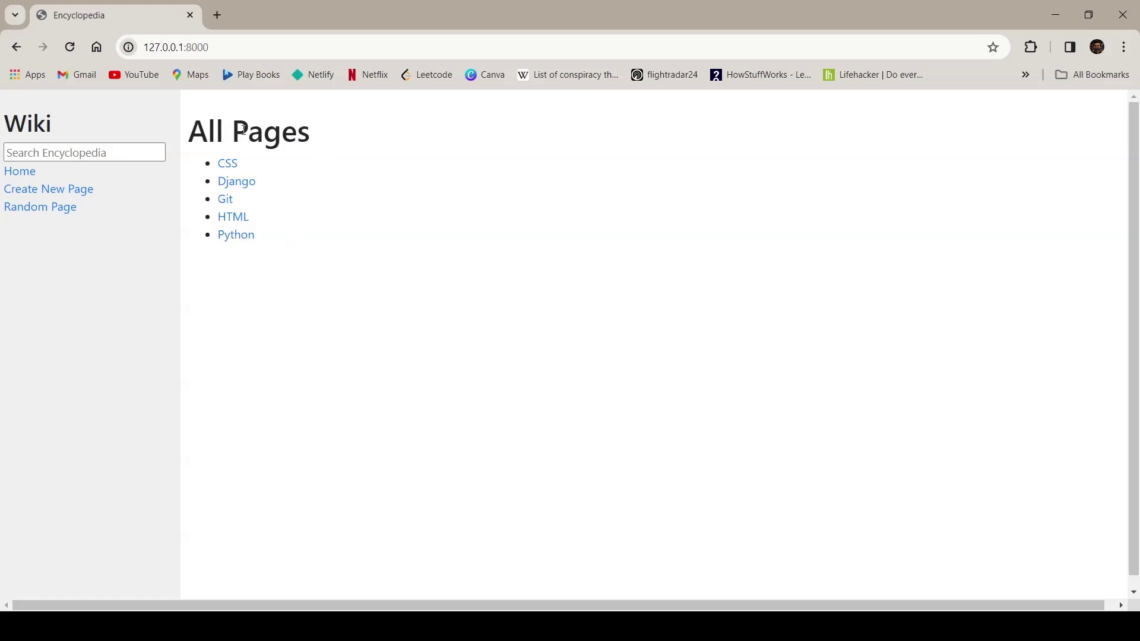
# View the HTML and CSS entries from the list of all pages, returning to the list after each
pyautogui.click(243, 228)
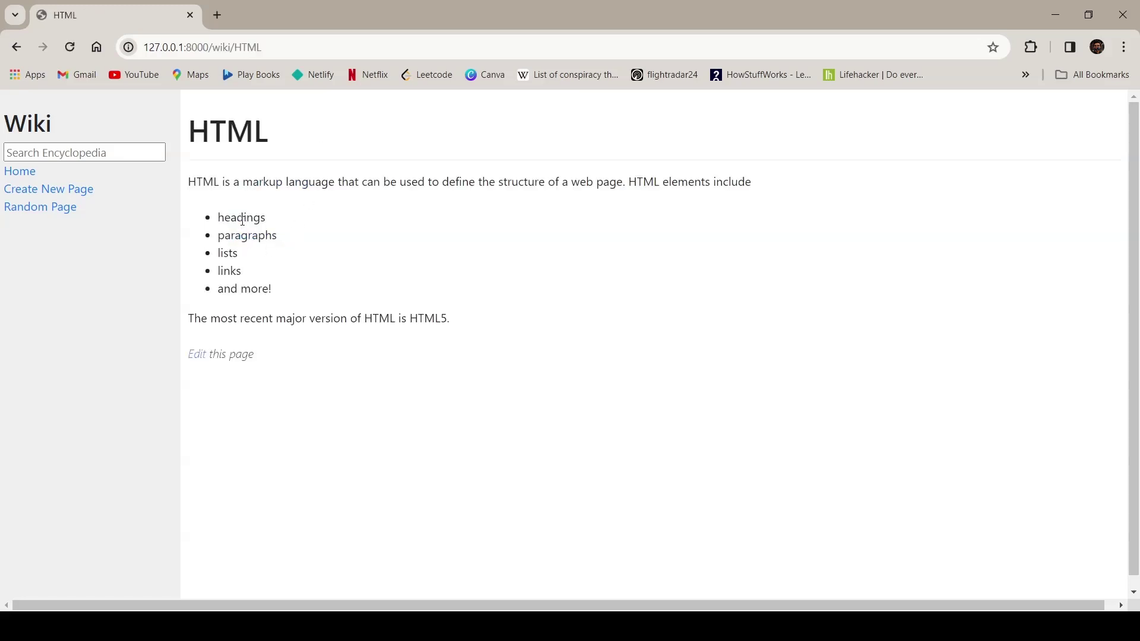
pyautogui.hotkey('alt', 'Left')
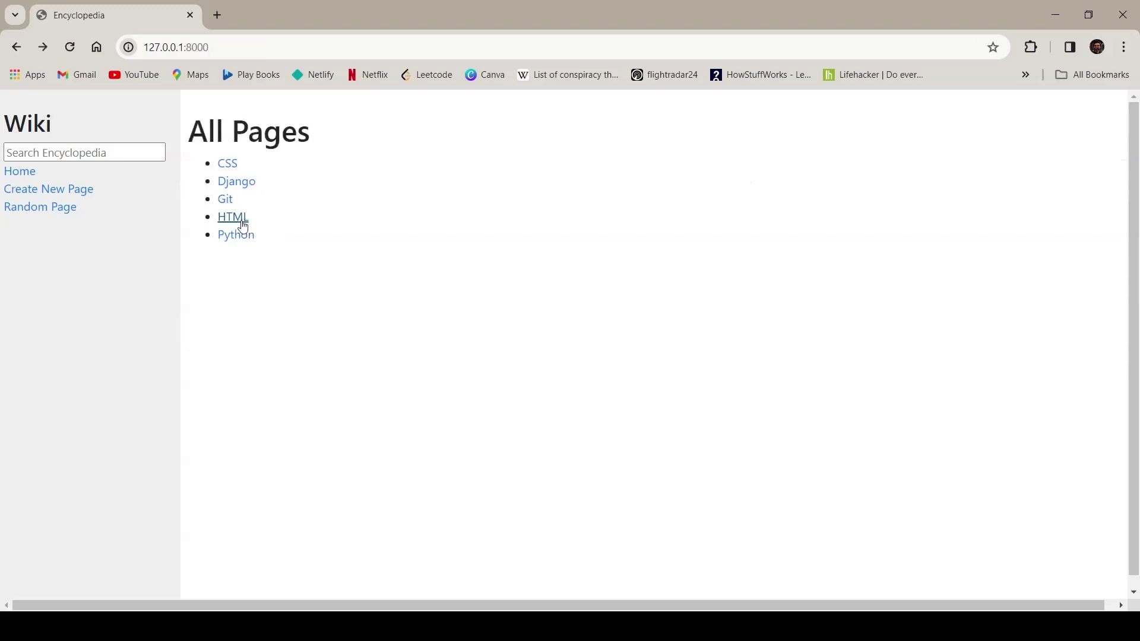
pyautogui.click(228, 165)
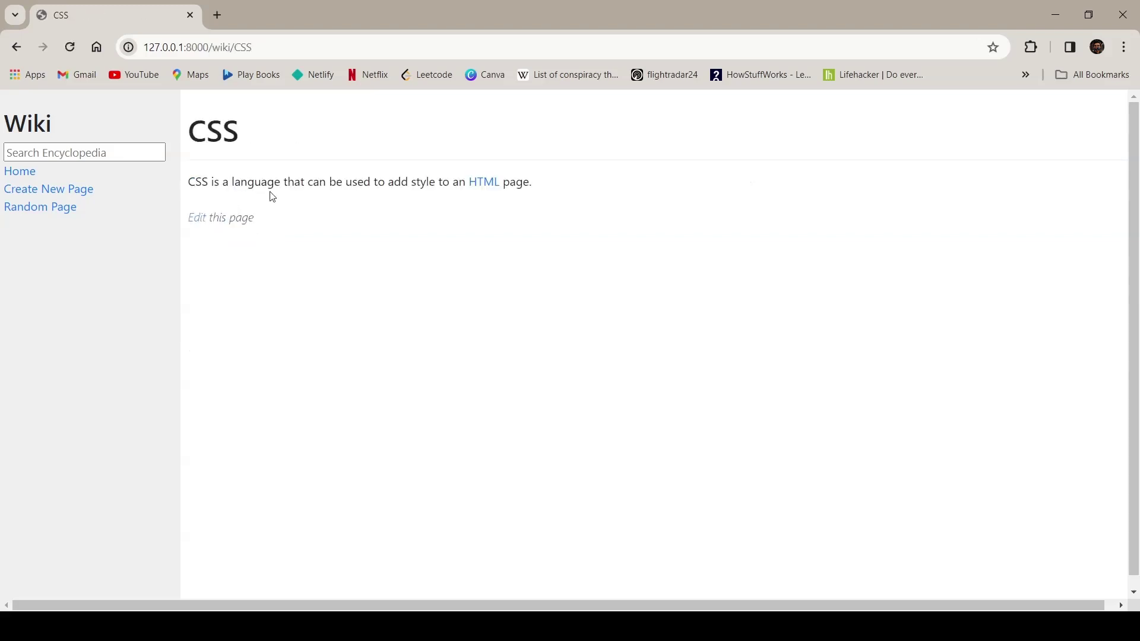
pyautogui.hotkey('alt', 'Left')
# Open the CSS entry directly through its address, 127.0.0.1:8000/wiki/CSS
pyautogui.click(239, 47)
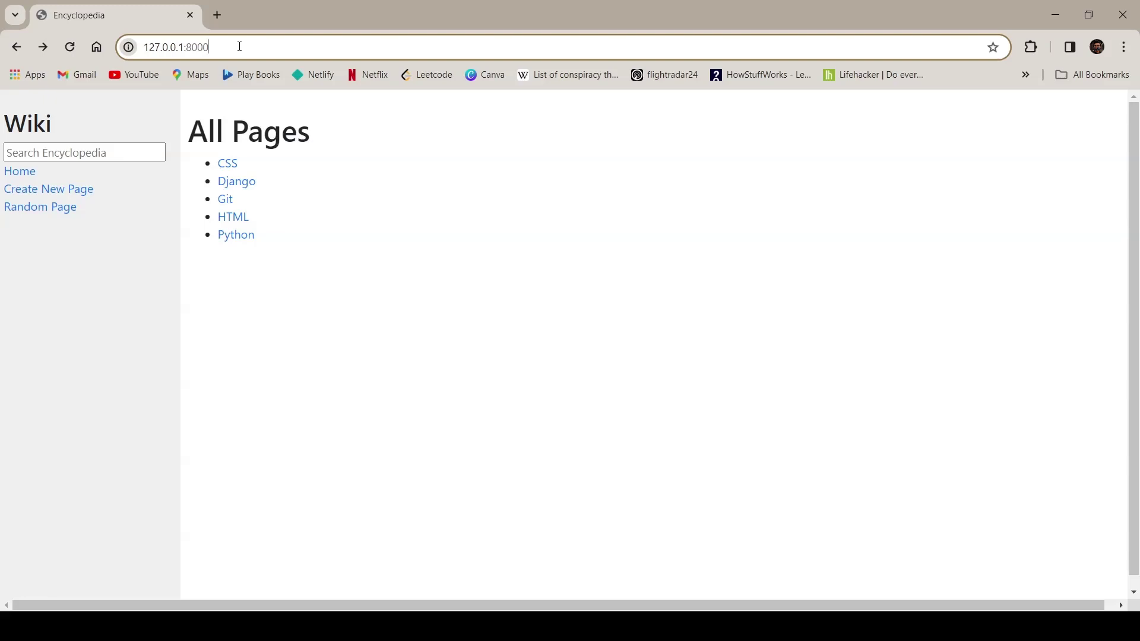
pyautogui.write('/wiki')
pyautogui.press('Right')
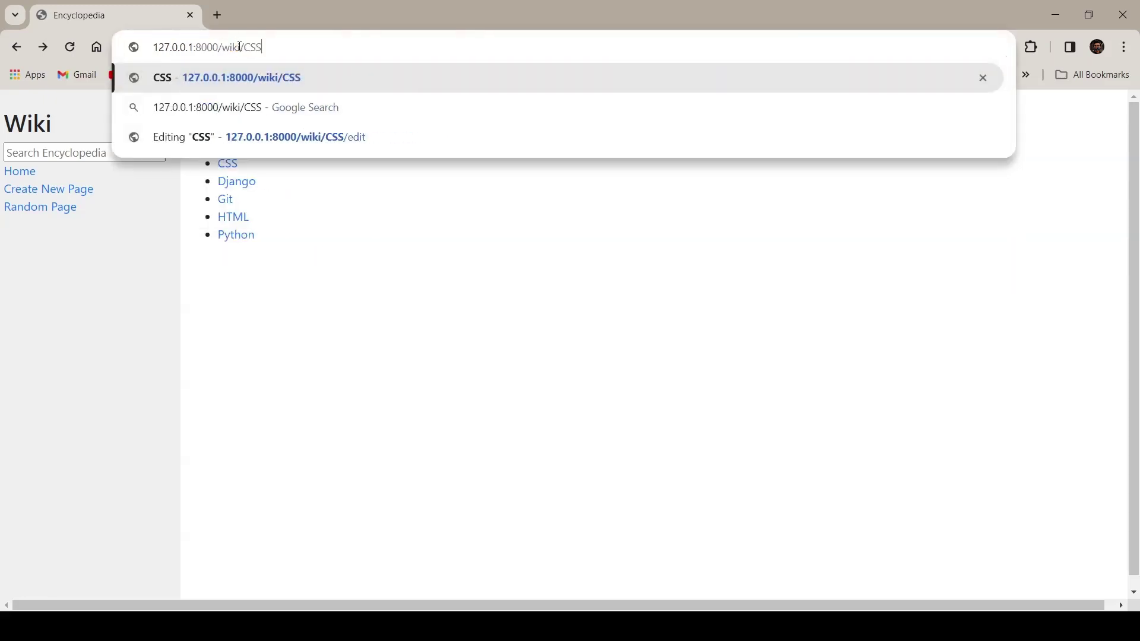
pyautogui.doubleClick(248, 47)
pyautogui.click(271, 47)
pyautogui.press('Return')
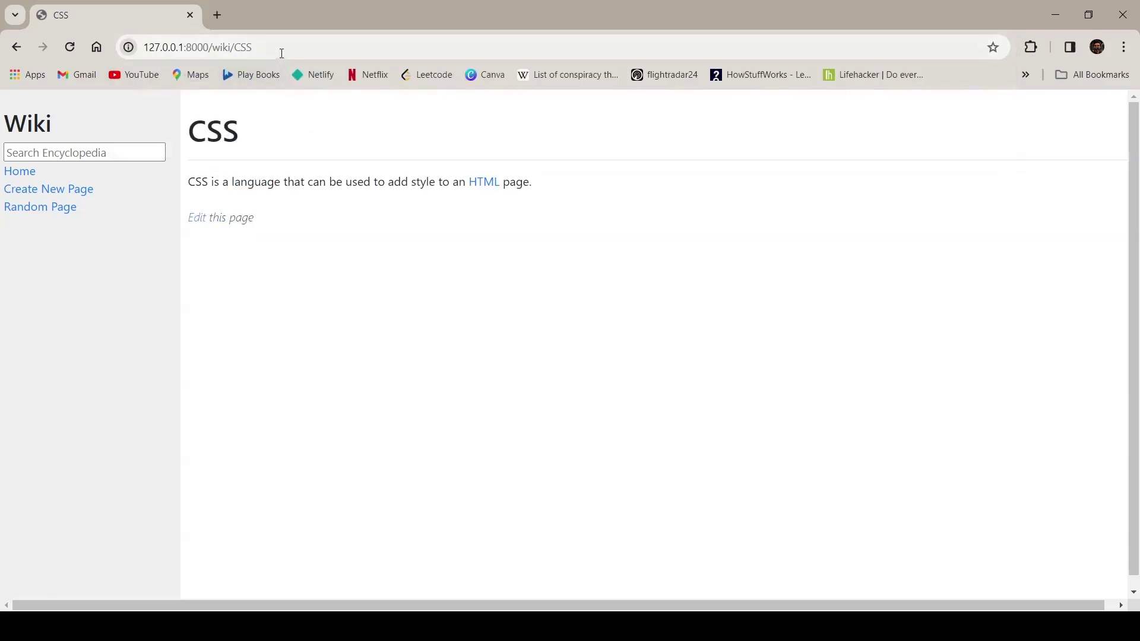
# Open the HTML entry by changing the entry name in the address to lowercase html
pyautogui.click(279, 47)
pyautogui.click(276, 47)
pyautogui.press('BackSpace')
pyautogui.press('BackSpace')
pyautogui.press('BackSpace')
pyautogui.write('html')
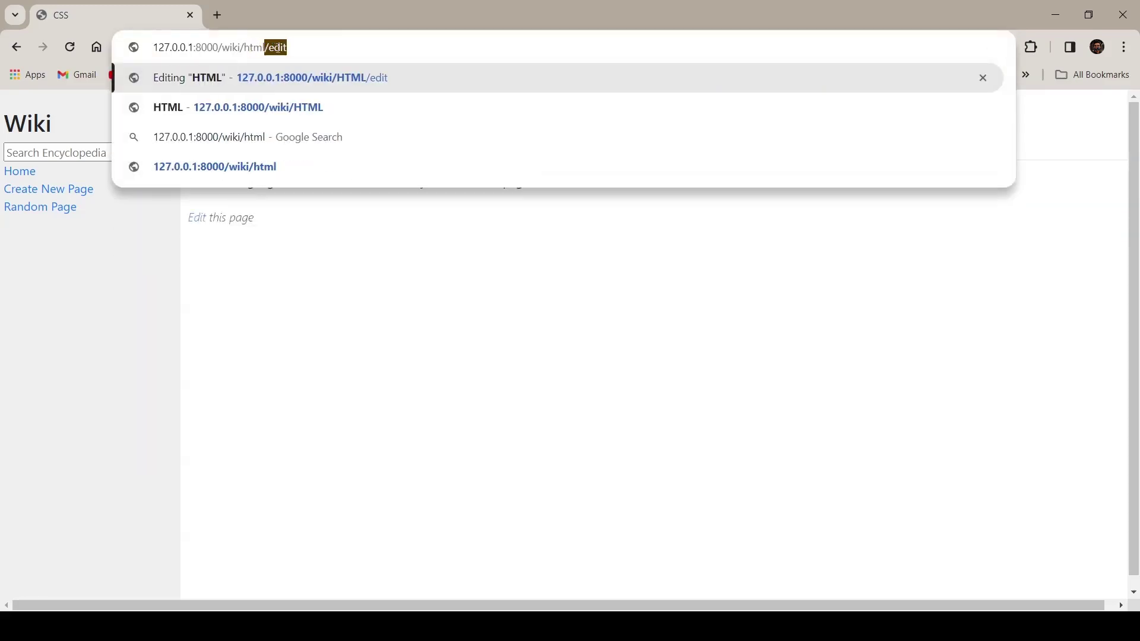
pyautogui.press('Delete')
pyautogui.press('Return')
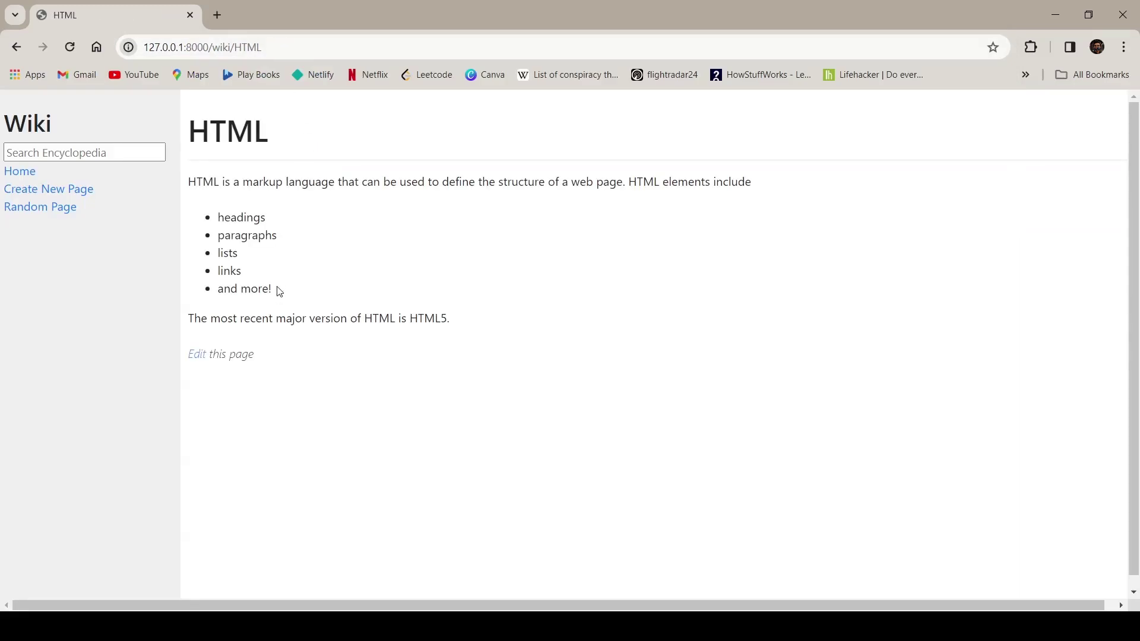
# Request the nonexistent entry hahssada under the /wiki/ address and read the page that is returned
pyautogui.moveTo(275, 46); pyautogui.dragTo(239, 51)
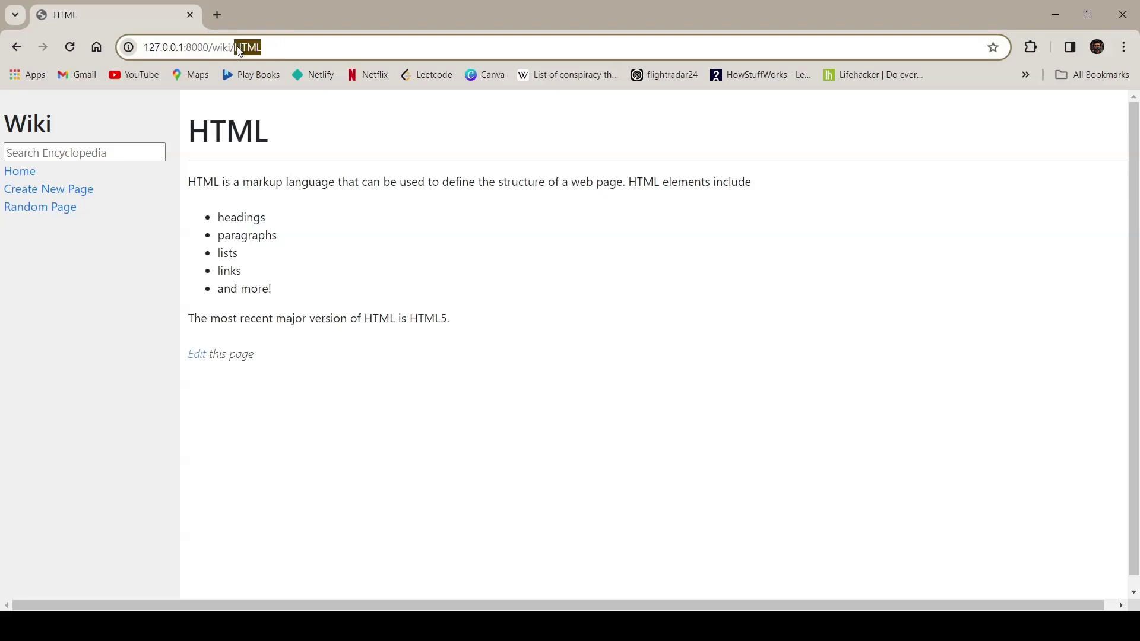
pyautogui.write('hahssada')
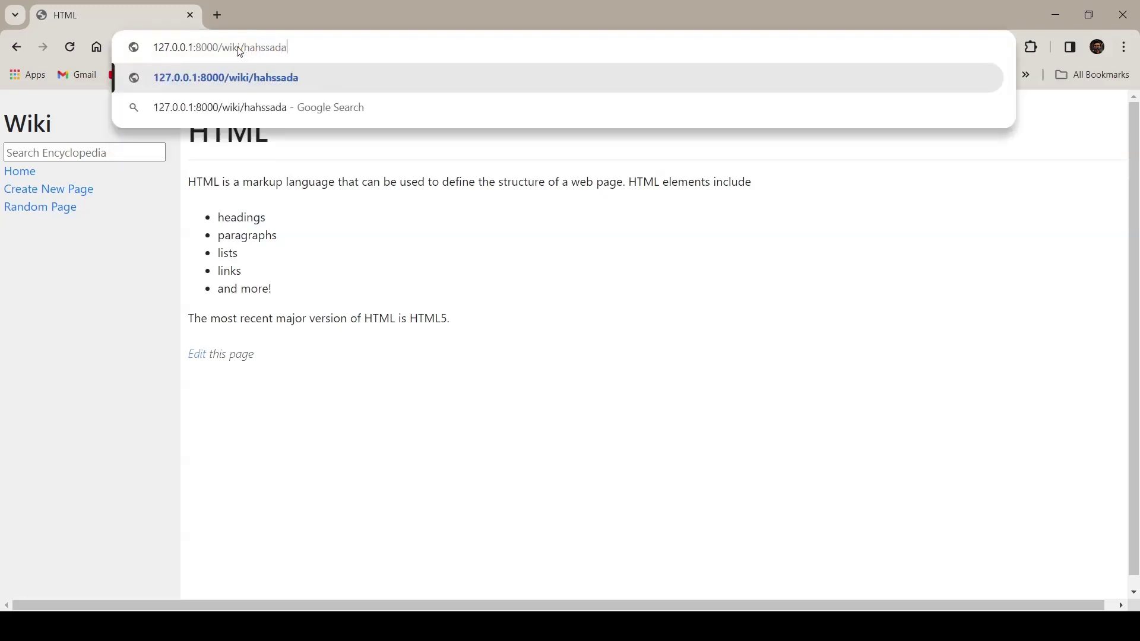
pyautogui.press('Return')
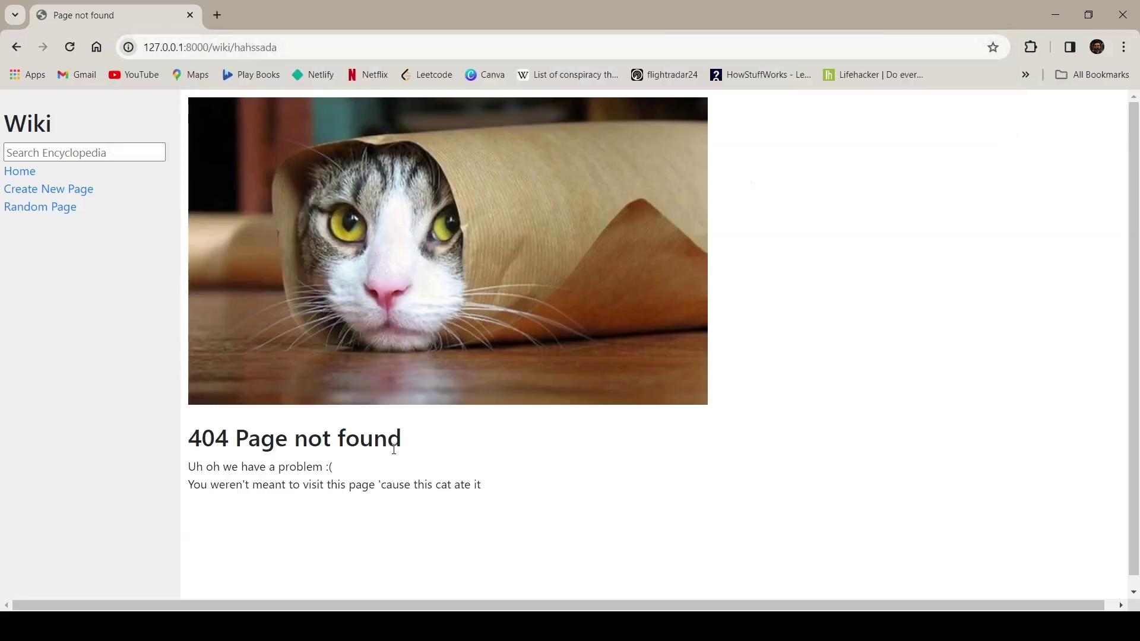
pyautogui.moveTo(490, 489); pyautogui.dragTo(179, 442)
pyautogui.click(180, 441)
# Search the encyclopedia for "python"
pyautogui.click(83, 153)
pyautogui.click(10, 244)
pyautogui.click(89, 152)
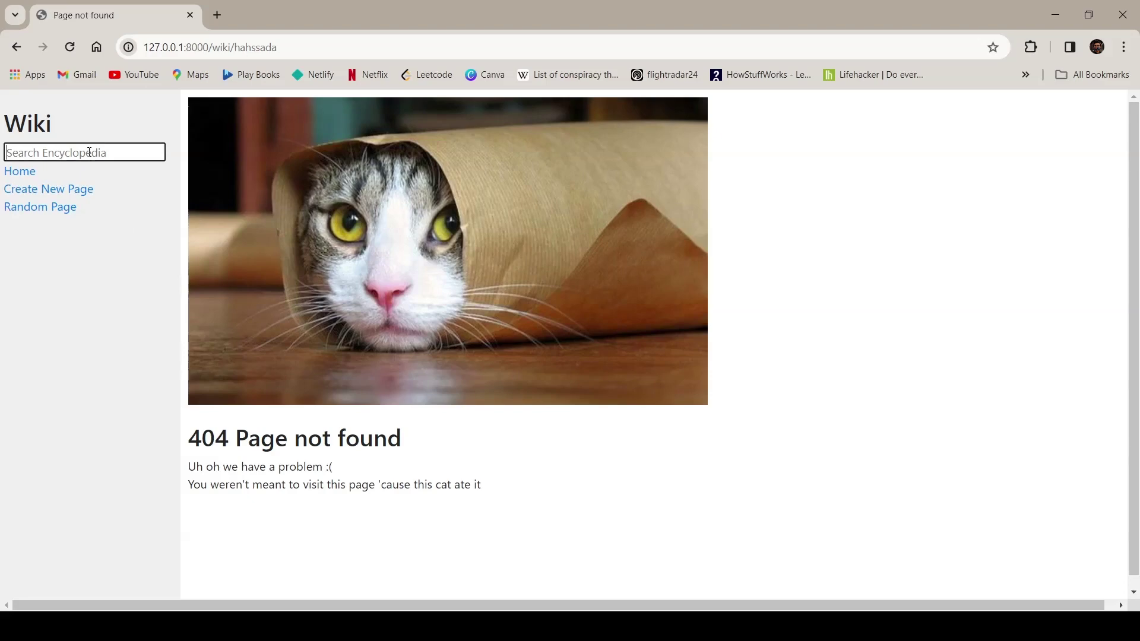
pyautogui.write('python')
pyautogui.press('Return')
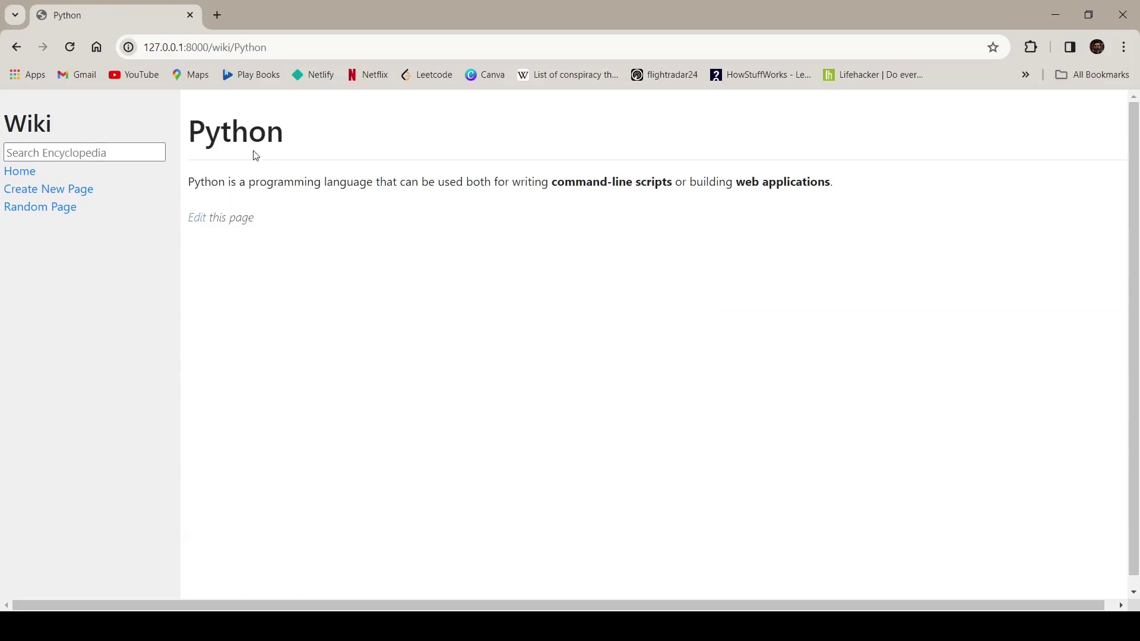
# Search the encyclopedia for the partial term "ml" and open the HTML result
pyautogui.click(130, 149)
pyautogui.write('ml')
pyautogui.press('Return')
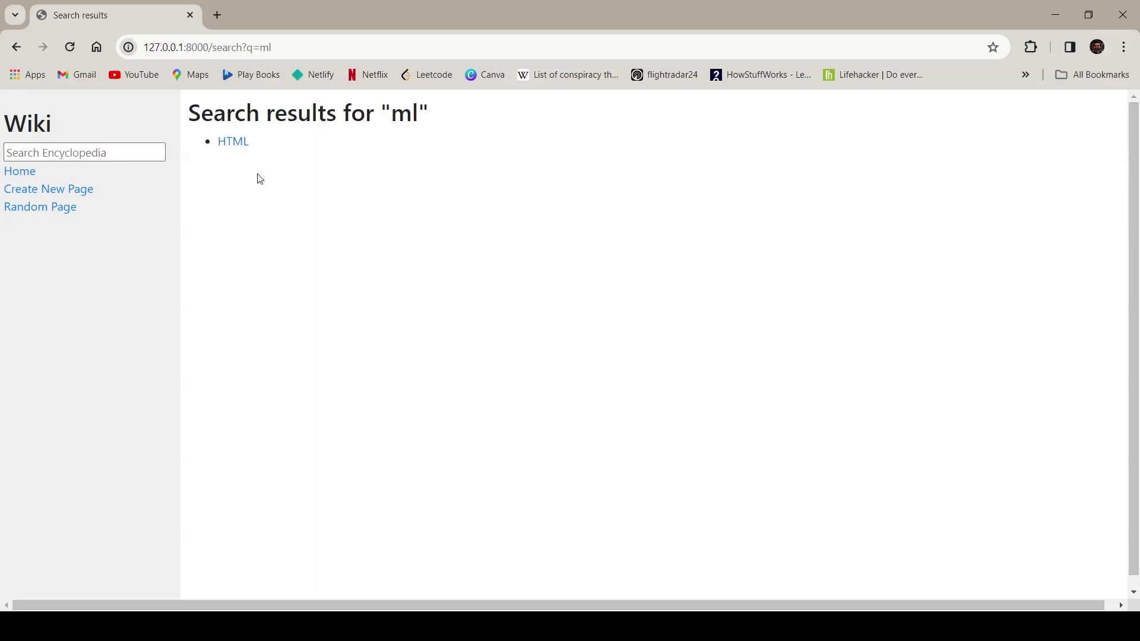
pyautogui.click(232, 146)
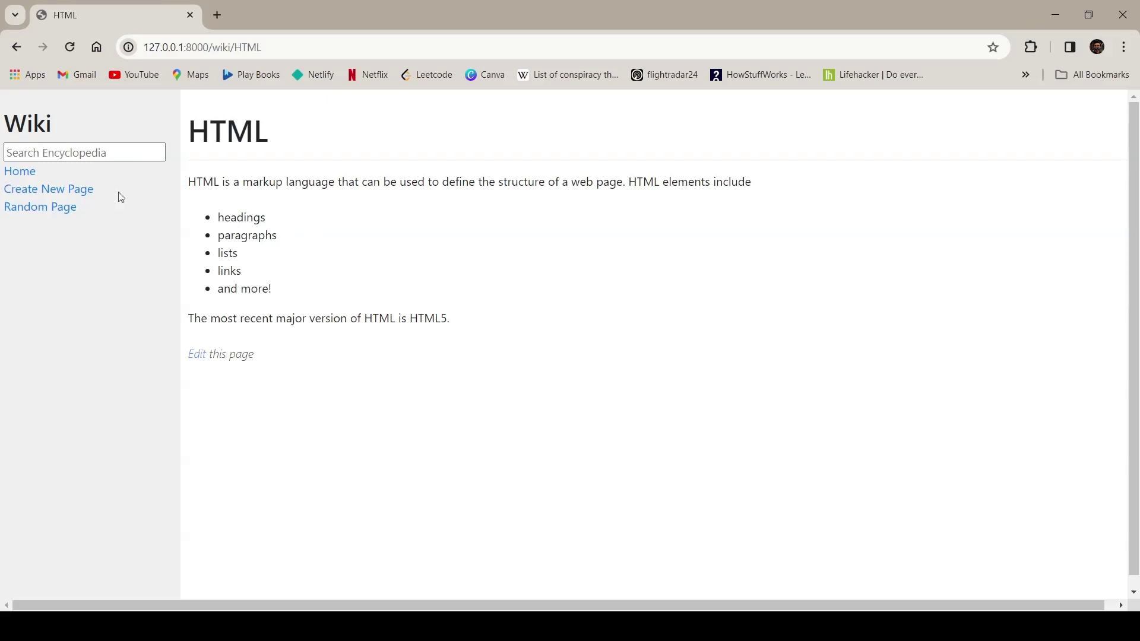
# Start a new wiki page with the markdown "# heading 1" followed by the line "This is **bold** and _italics* text."
pyautogui.click(67, 193)
pyautogui.click(269, 242)
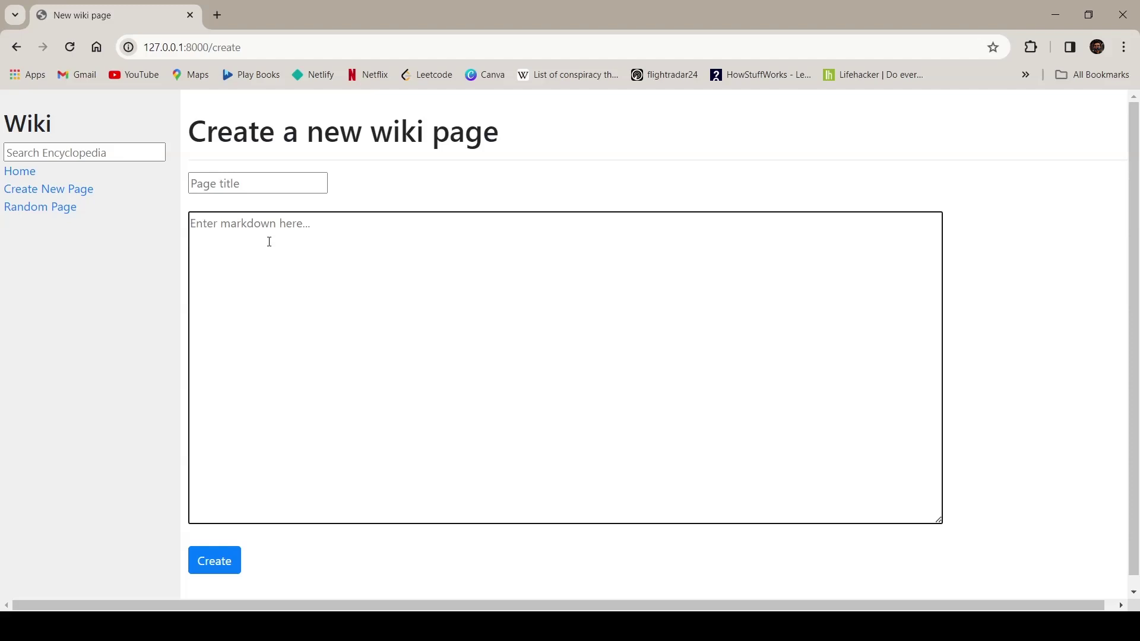
pyautogui.write('# heading 1')
pyautogui.press('Return')
pyautogui.write('T')
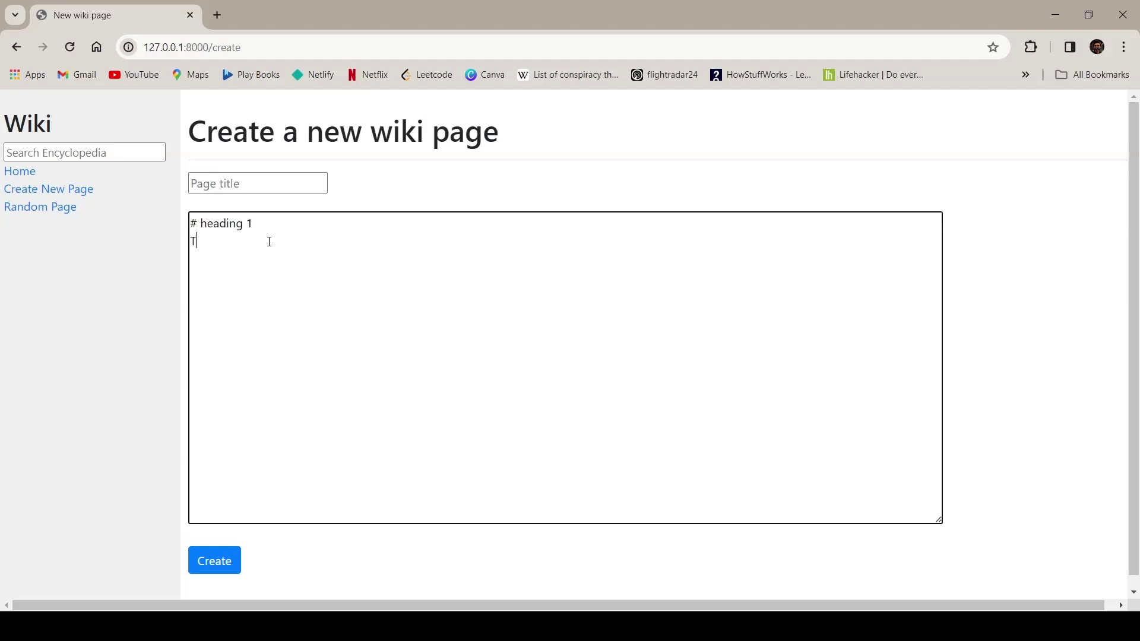
pyautogui.write('his is **bold** and _italics* text.')
# Add a "## heading 2" section to the markdown with the bullets "item 1" and "item 2"
pyautogui.press('Return')
pyautogui.press('Return')
pyautogui.write('## heading 2')
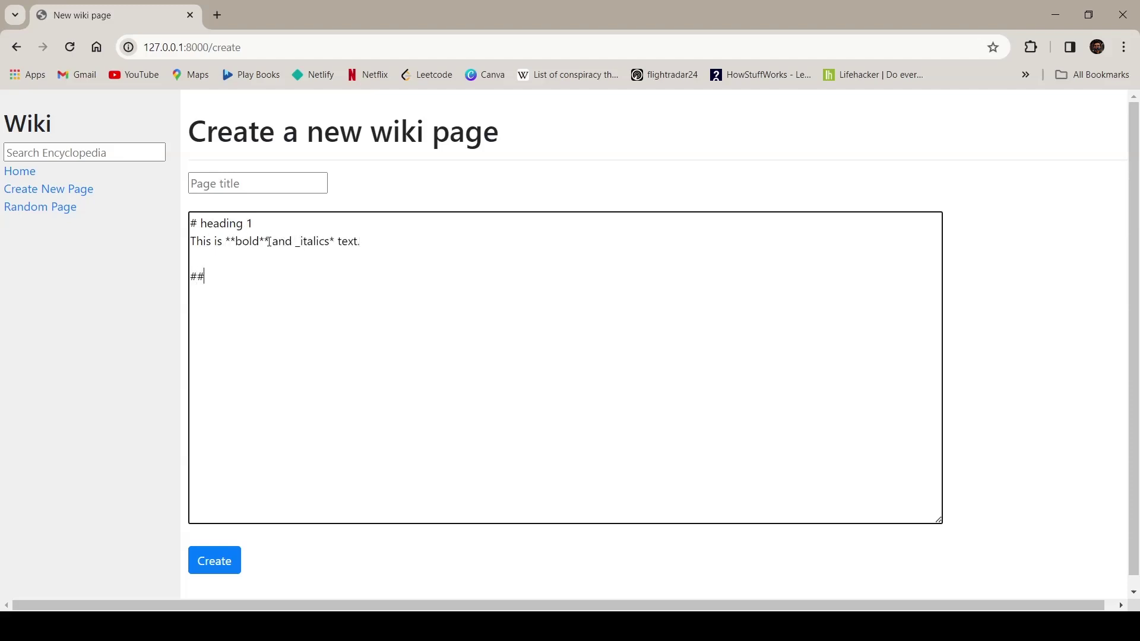
pyautogui.press('Return')
pyautogui.write('- item 1')
pyautogui.press('Return')
pyautogui.write('- item 2')
pyautogui.press('Return')
# Add the closing line "This is a paragraph and link to [HTML](/wiki/HTML) page." below the bullet list
pyautogui.press('Return')
pyautogui.write('this')
pyautogui.press('BackSpace')
pyautogui.press('BackSpace')
pyautogui.press('BackSpace')
pyautogui.press('BackSpace')
pyautogui.write('This is a pa')
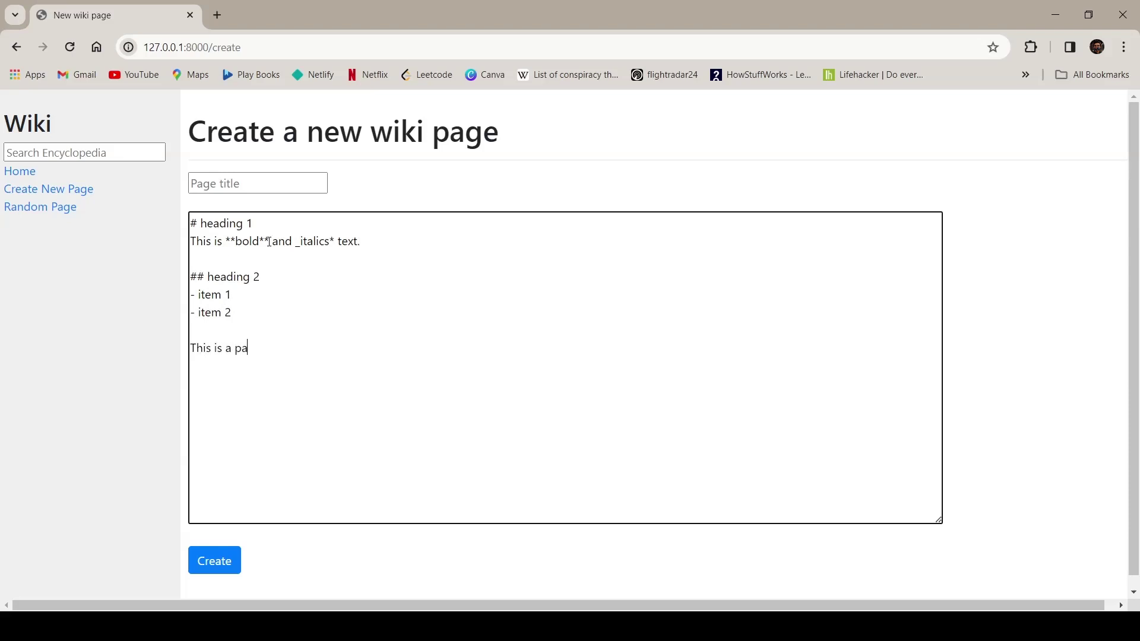
pyautogui.write('ragraph and link to [HTML](/wiki/HTML) page.')
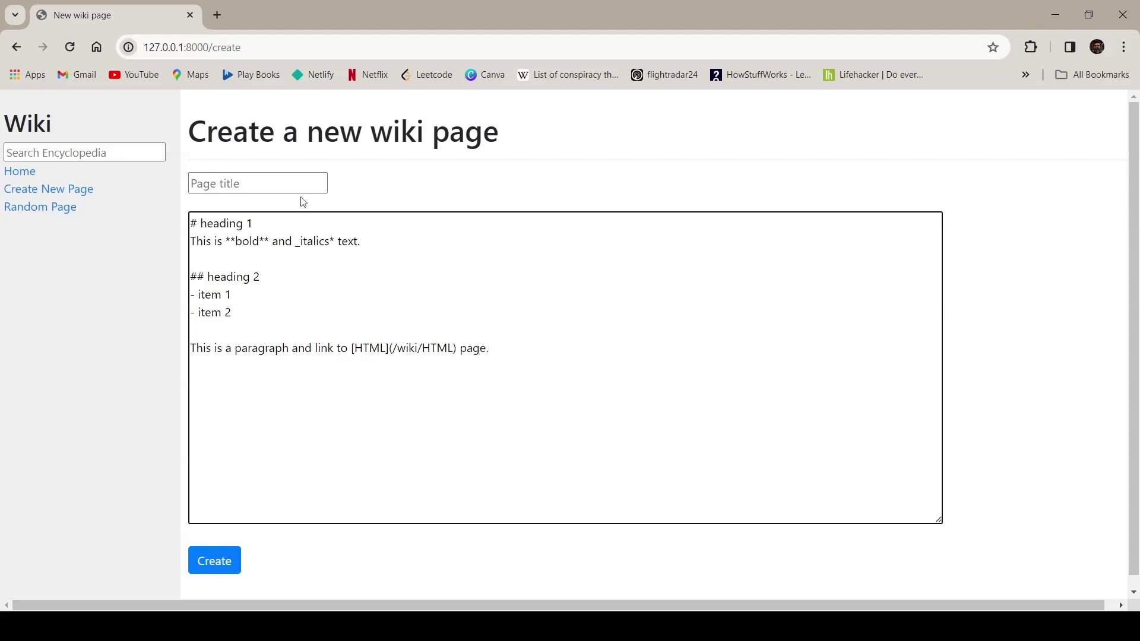
# Correct the italics markup in the markdown's first paragraph to "_italics_"
pyautogui.click(335, 240)
pyautogui.press('BackSpace')
pyautogui.write('_')
pyautogui.moveTo(231, 311); pyautogui.dragTo(193, 297)
pyautogui.click(253, 353)
# Try to create the page under the already used title "Python", and return to the creation form
pyautogui.click(258, 181)
pyautogui.write('Python')
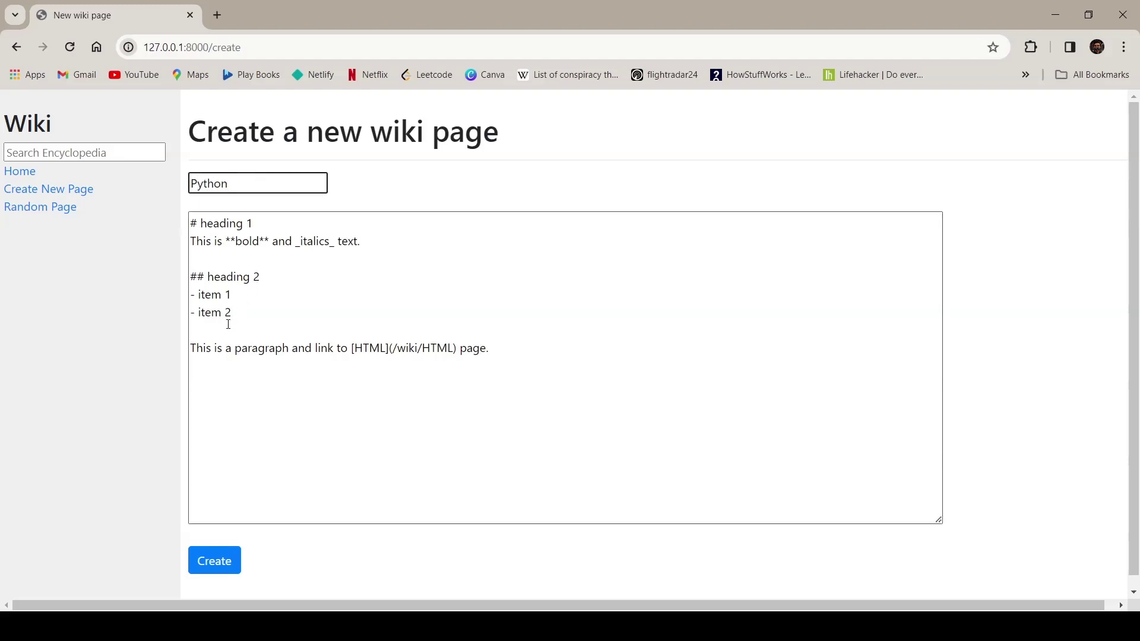
pyautogui.click(214, 569)
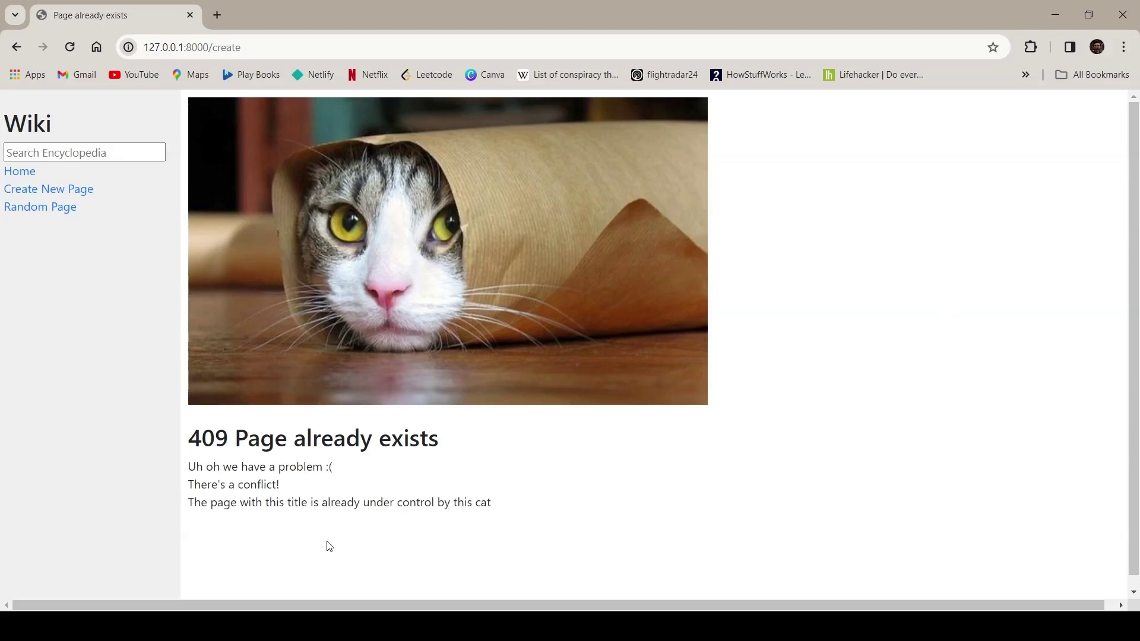
pyautogui.hotkey('alt', 'Left')
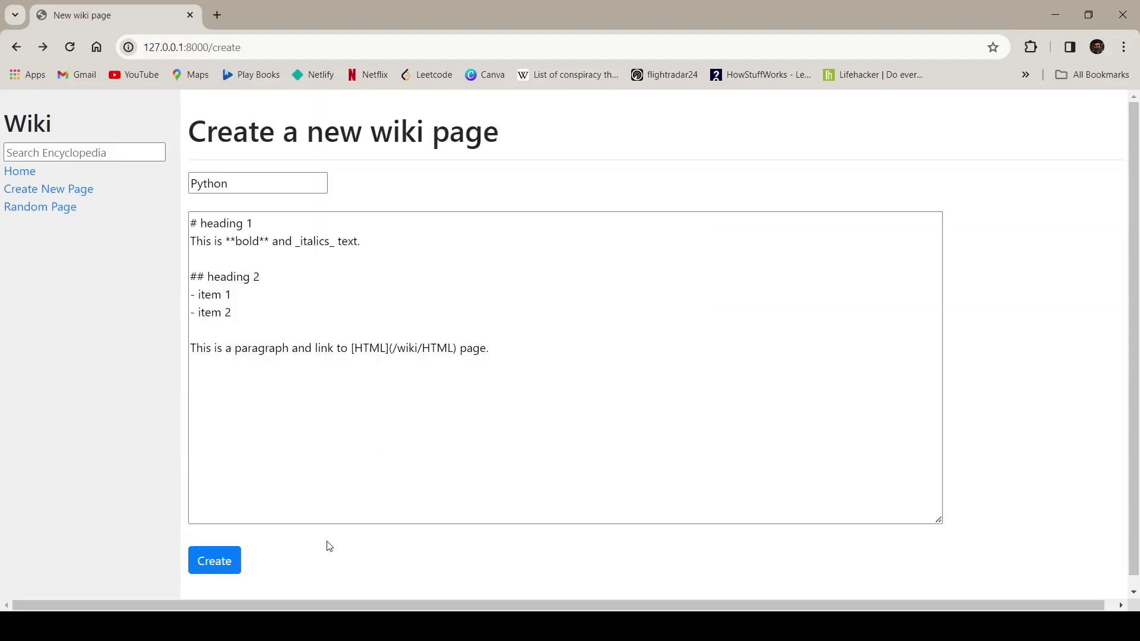
# Change the page title to "Test" and create the page
pyautogui.click(236, 185)
pyautogui.hotkey('ctrl', 'a')
pyautogui.press('BackSpace')
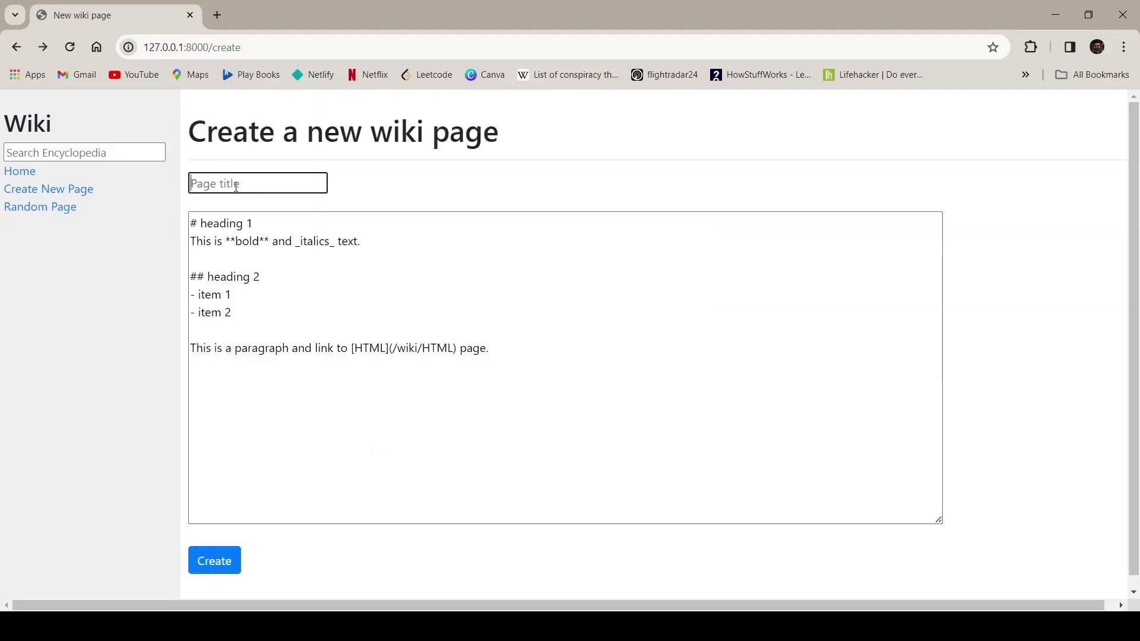
pyautogui.write('Test')
pyautogui.click(209, 562)
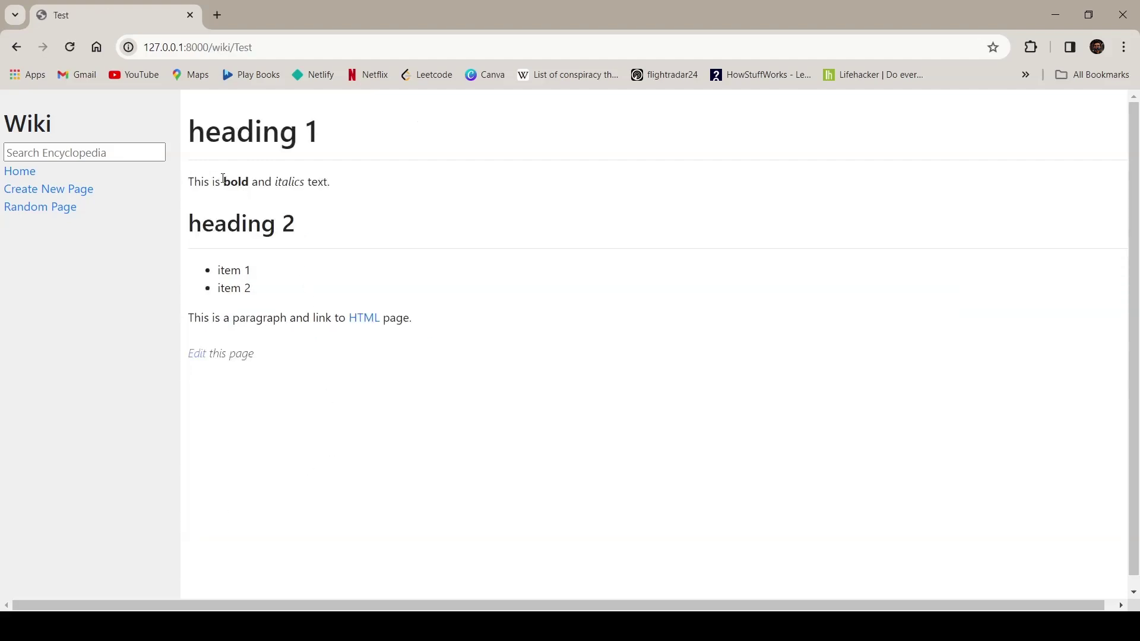
# Check the new page's bold and italic text, and follow its HTML link and come back
pyautogui.moveTo(223, 179); pyautogui.dragTo(244, 179)
pyautogui.click(289, 179)
pyautogui.click(366, 323)
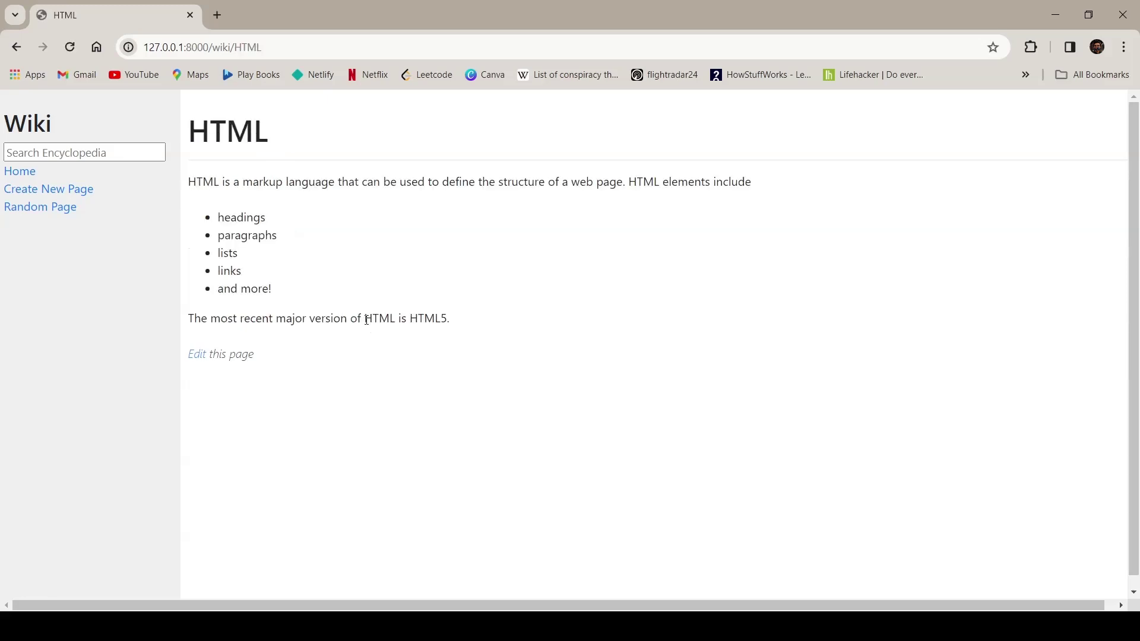
pyautogui.hotkey('alt', 'Left')
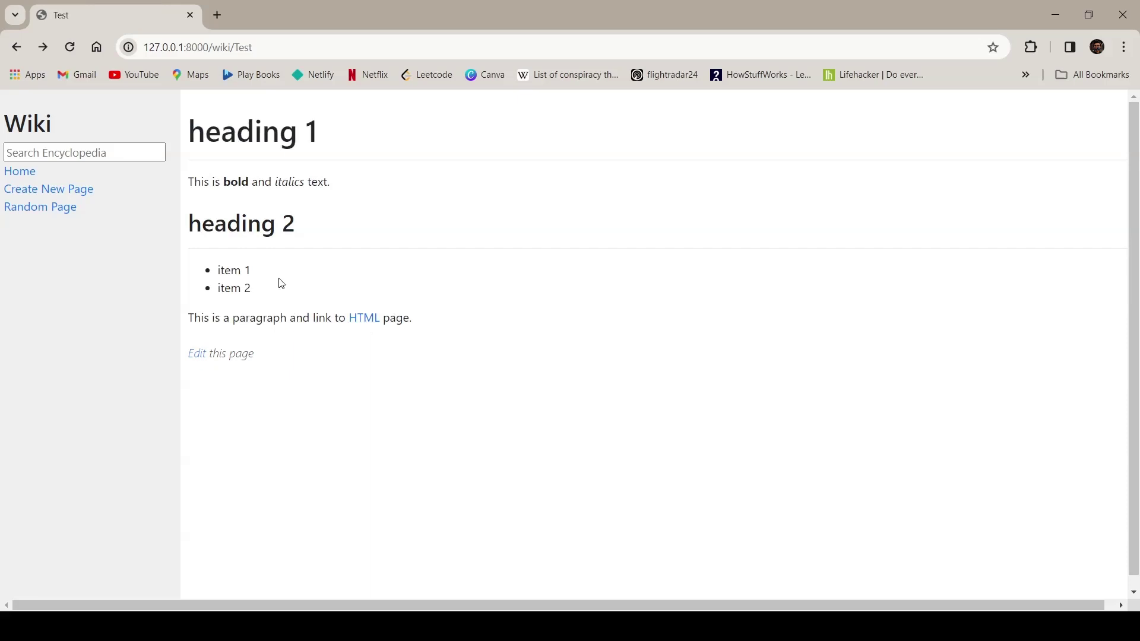
# Check the list of all pages for the new entry, and view the Python entry before returning to the list
pyautogui.click(19, 172)
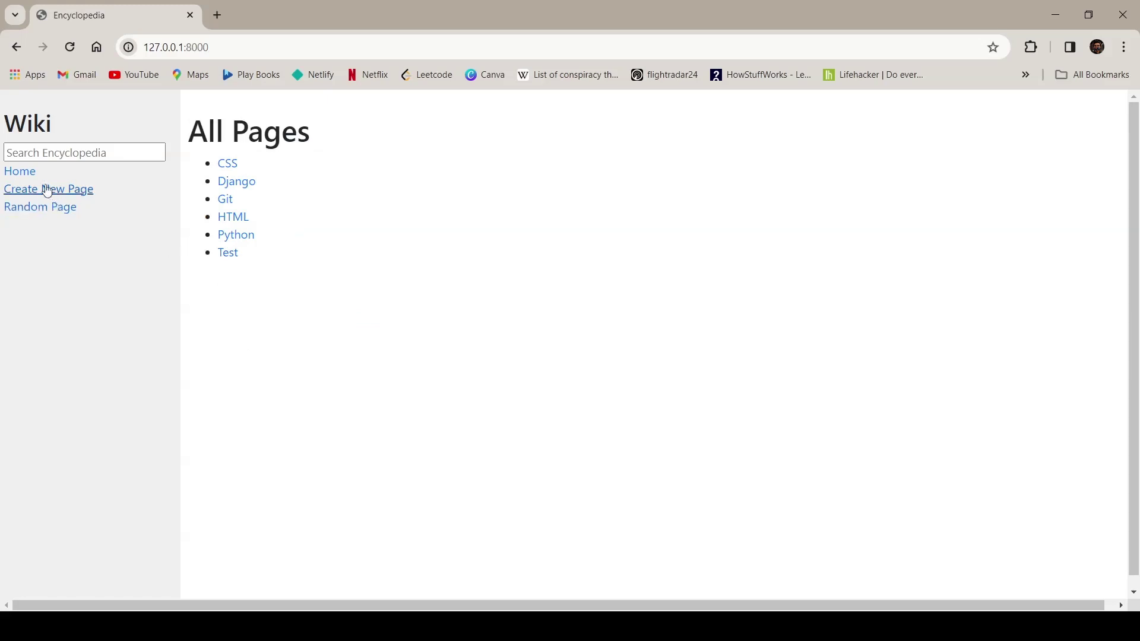
pyautogui.click(239, 238)
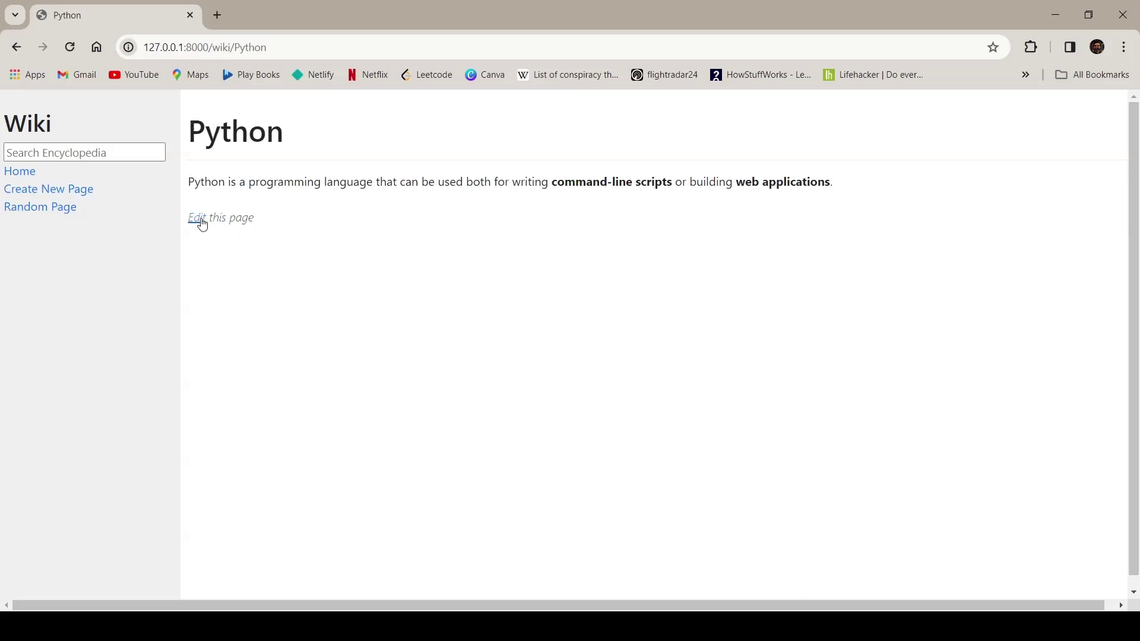
pyautogui.click(24, 172)
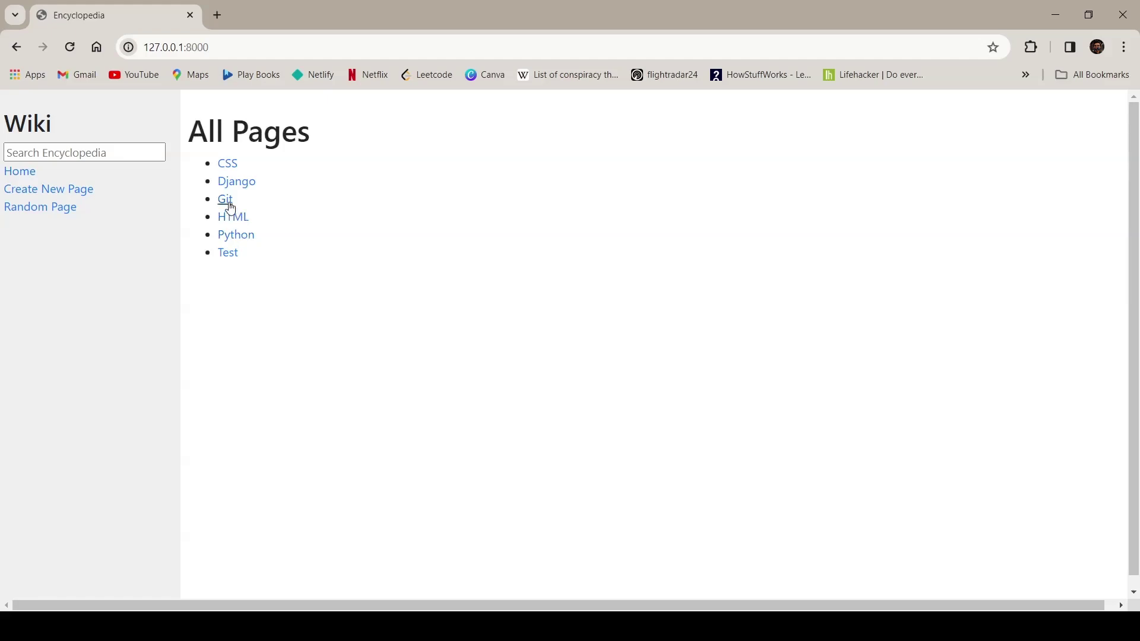
# Edit the CSS entry to append "## heading 2" and "You add css to html using various properties.", and save the changes
pyautogui.click(228, 165)
pyautogui.click(197, 218)
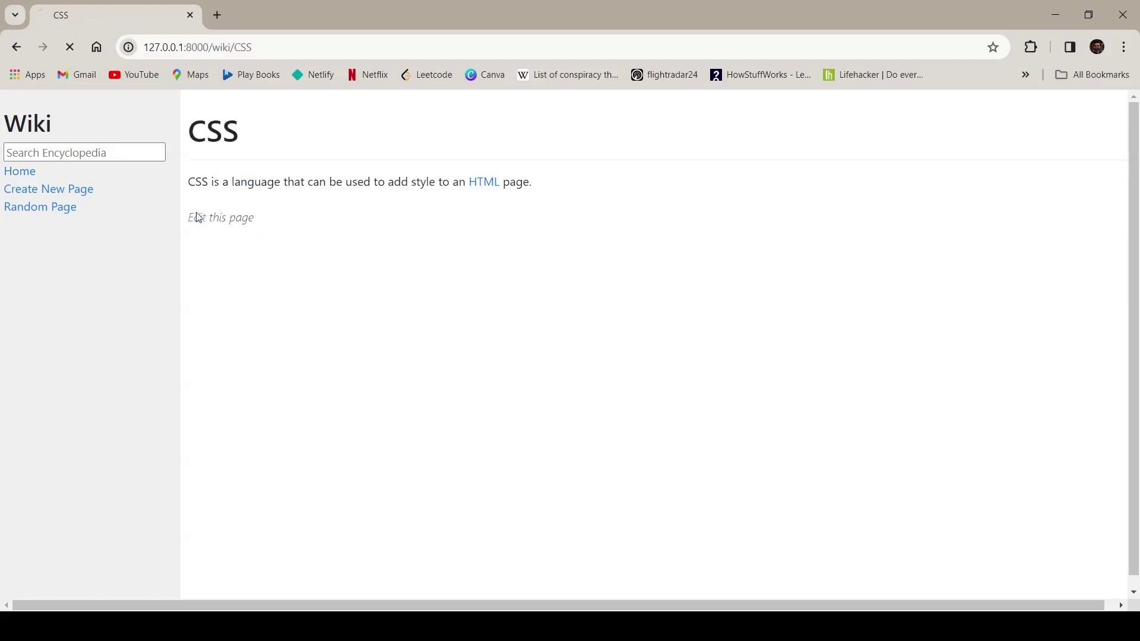
pyautogui.click(612, 184)
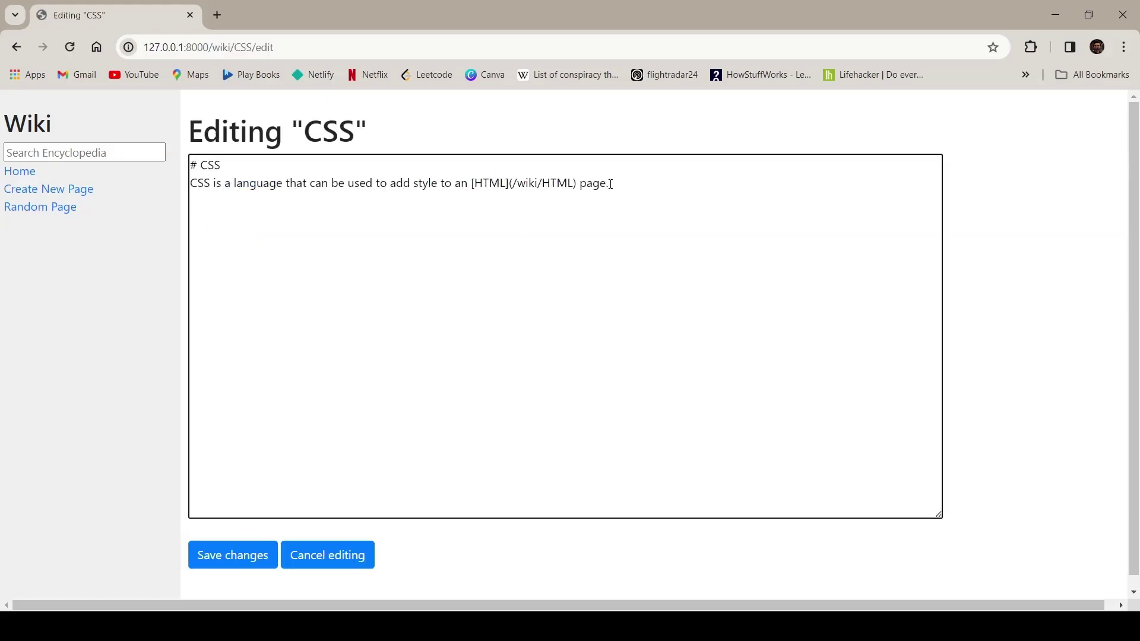
pyautogui.press('Return')
pyautogui.press('Return')
pyautogui.write('## heading 2')
pyautogui.press('Return')
pyautogui.write('You add css')
pyautogui.write('to ')
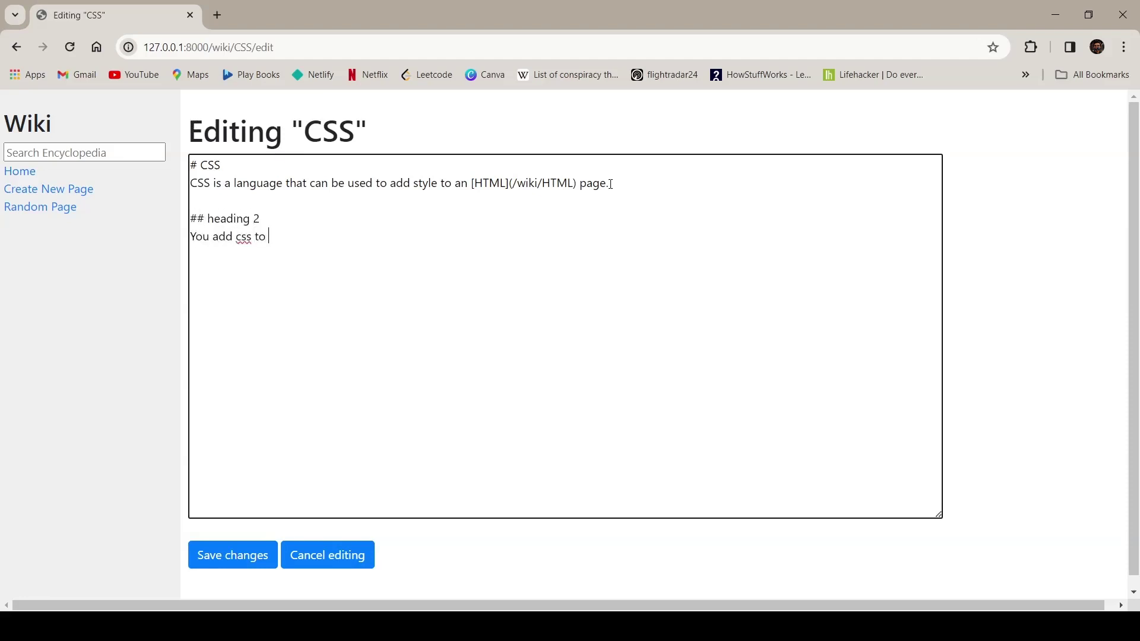
pyautogui.write('html using various properties.')
pyautogui.click(234, 552)
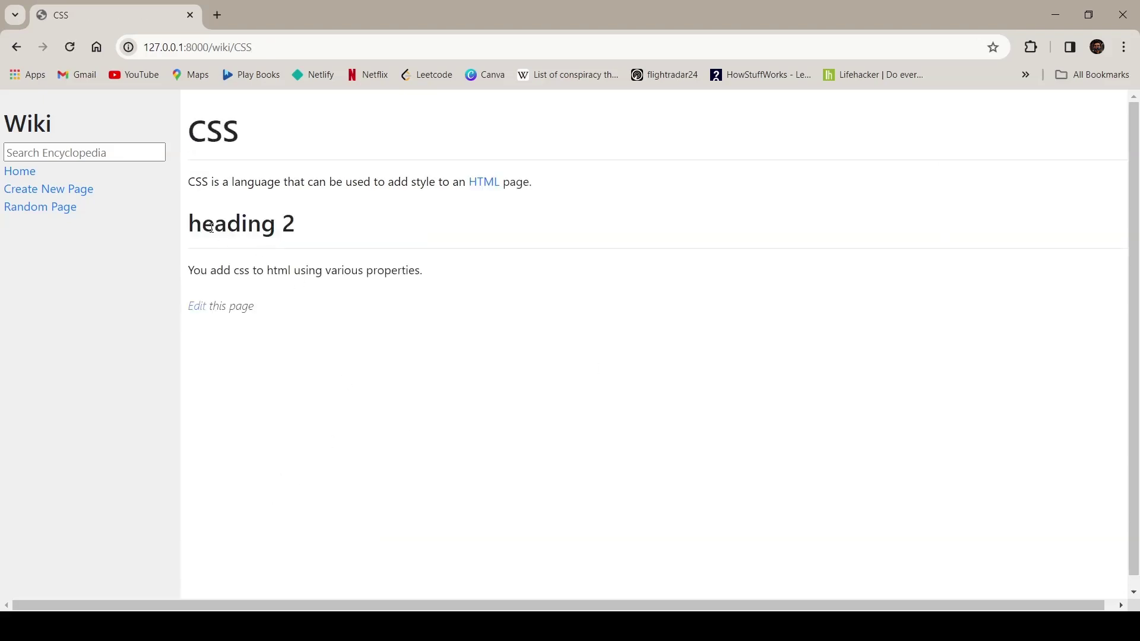
# Reopen the CSS entry from the list of all pages to check the edit, and open a random page
pyautogui.click(17, 176)
pyautogui.click(226, 164)
pyautogui.click(52, 217)
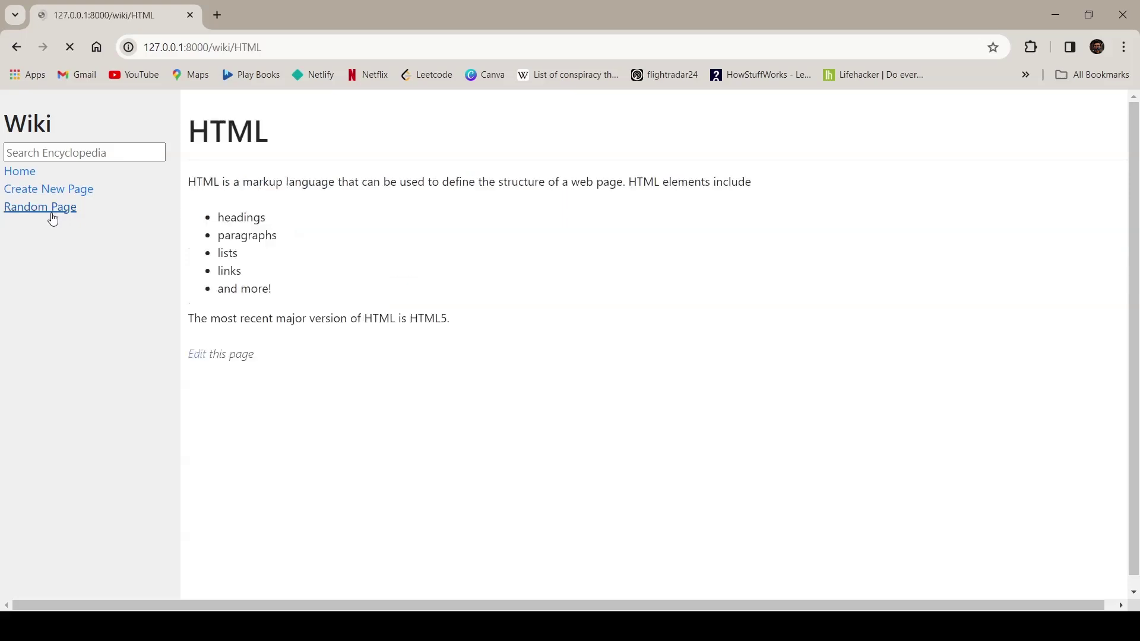
# Open several random encyclopedia entries in succession to demonstrate the random page feature, and return to the list of all pages
pyautogui.click(53, 217)
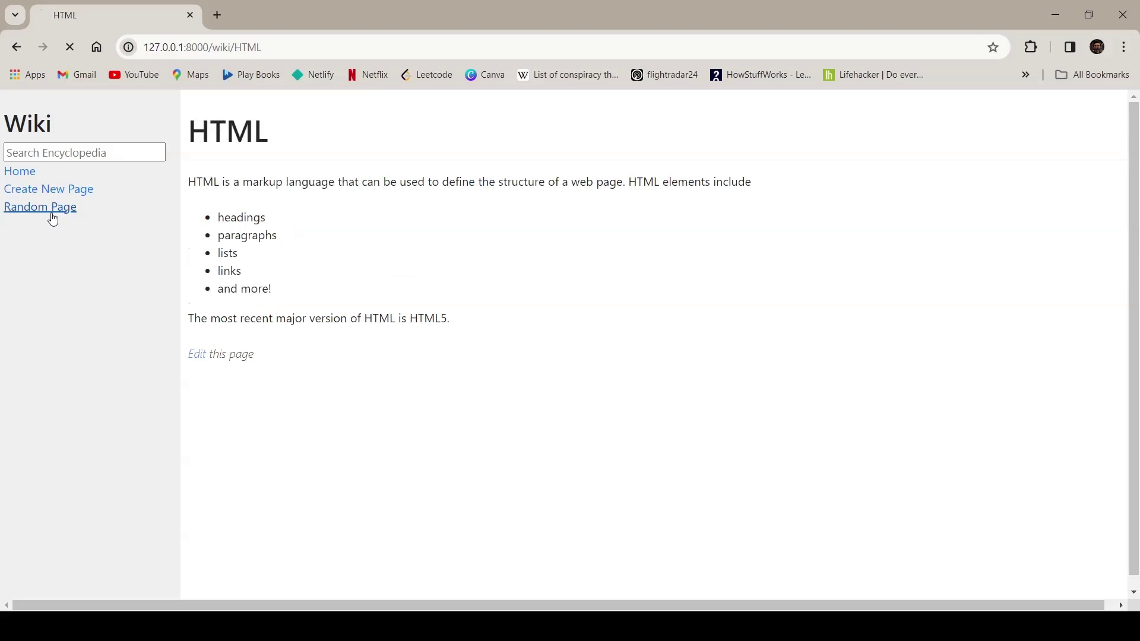
pyautogui.click(52, 213)
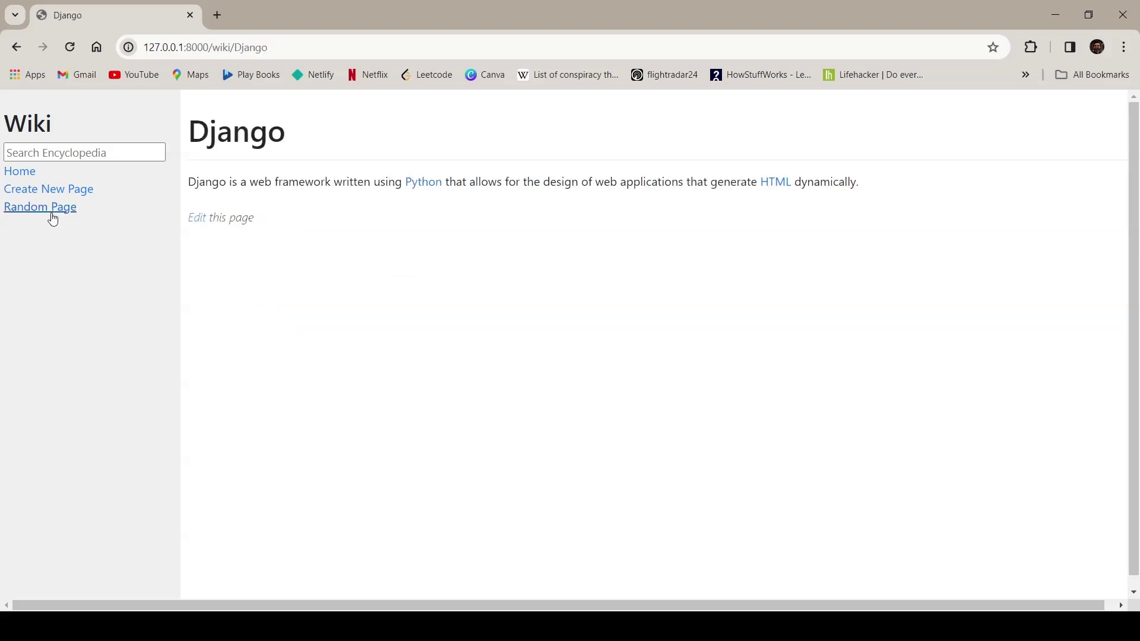
pyautogui.click(59, 214)
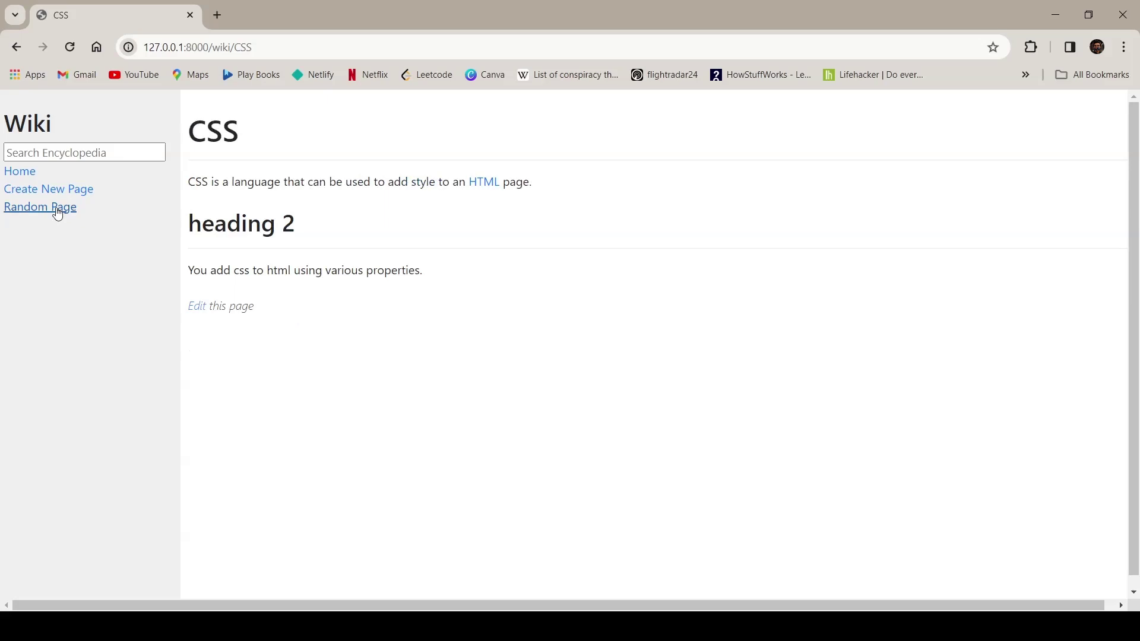
pyautogui.click(58, 213)
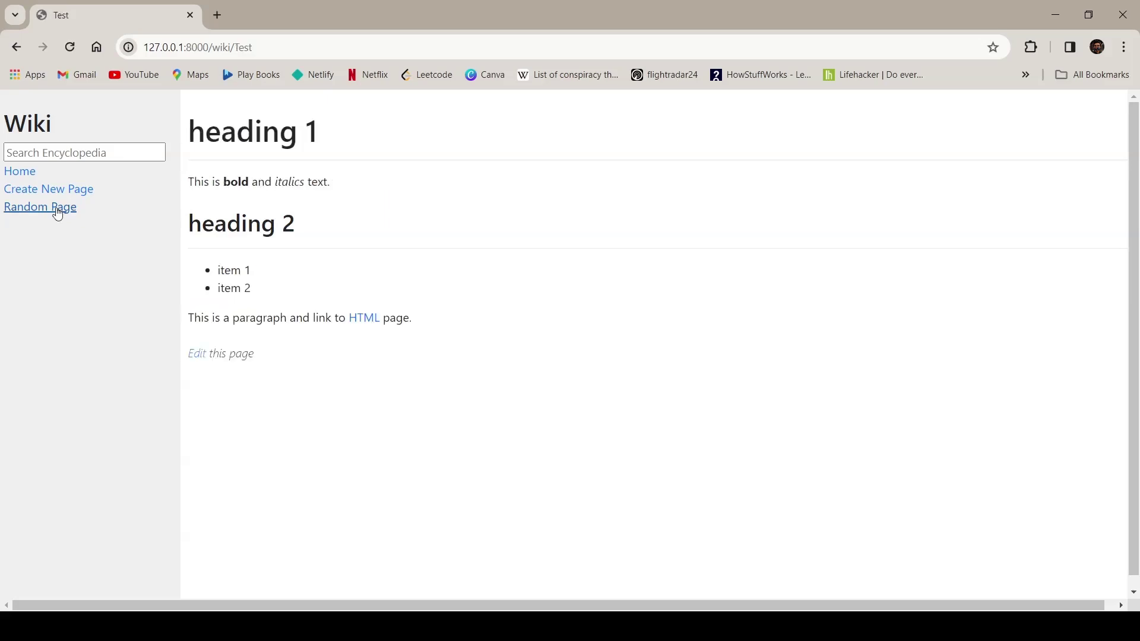
pyautogui.click(58, 213)
pyautogui.click(58, 213)
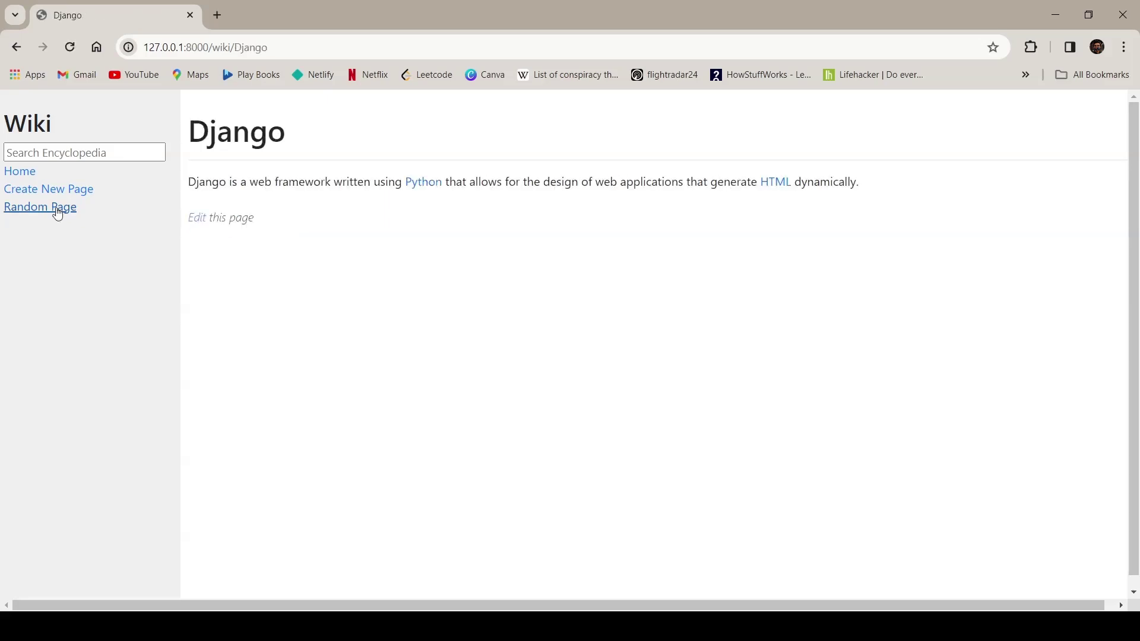
pyautogui.click(58, 213)
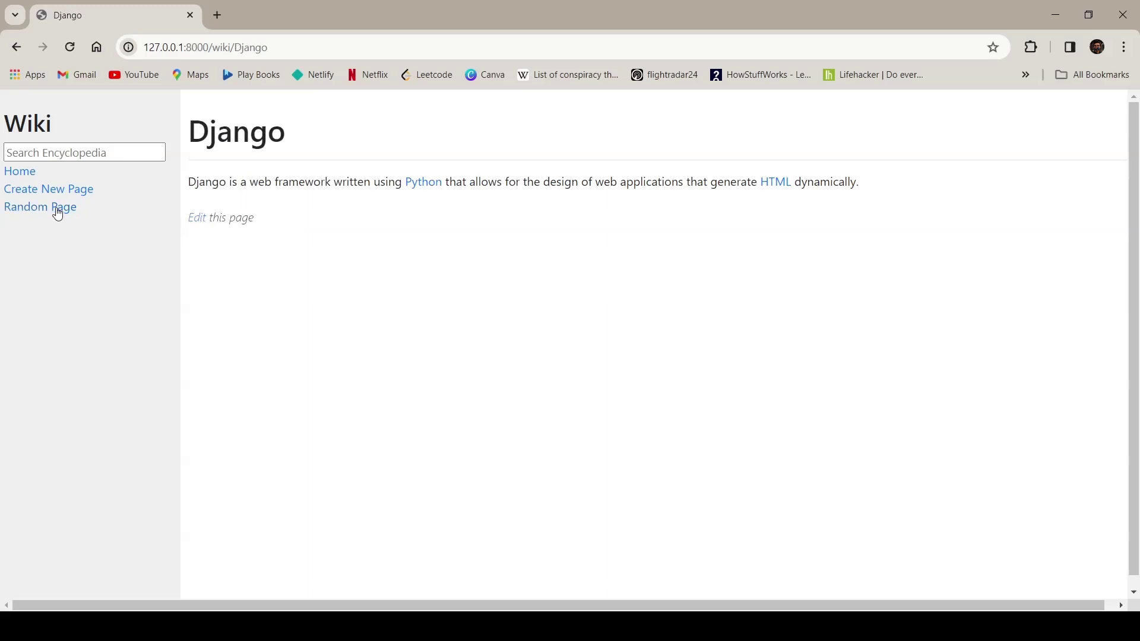
pyautogui.click(20, 173)
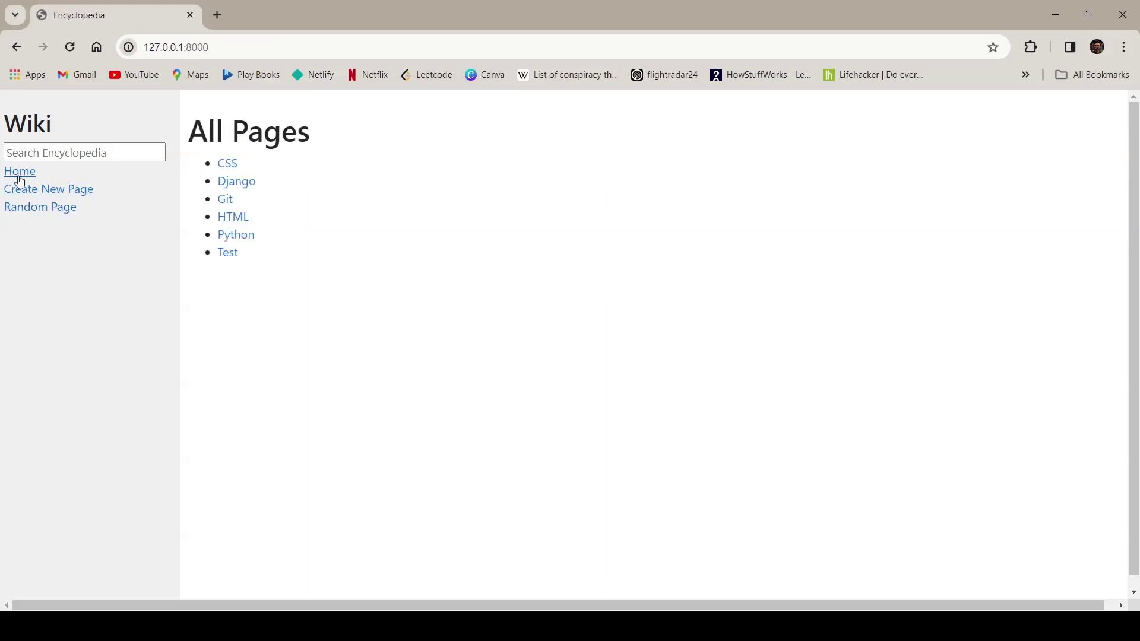